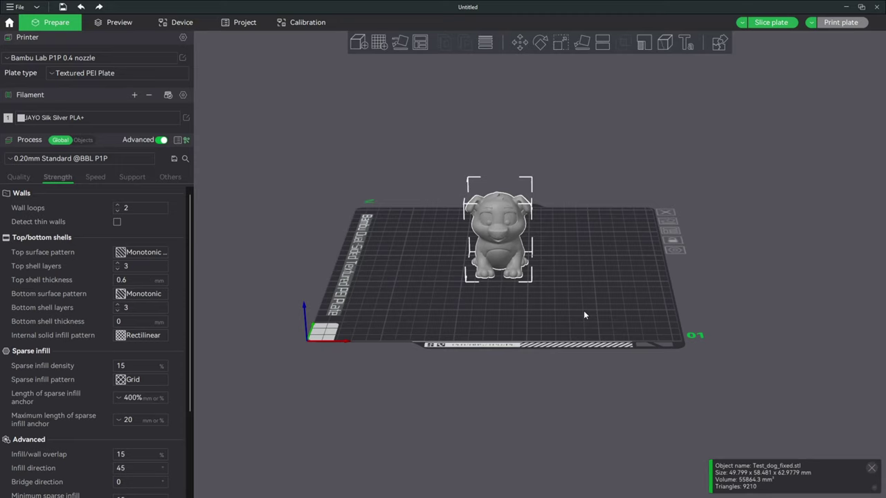
# Step: Orbit around the plate and dog, then reset to the standard front view
pyautogui.moveTo(591, 319); pyautogui.dragTo(399, 288)
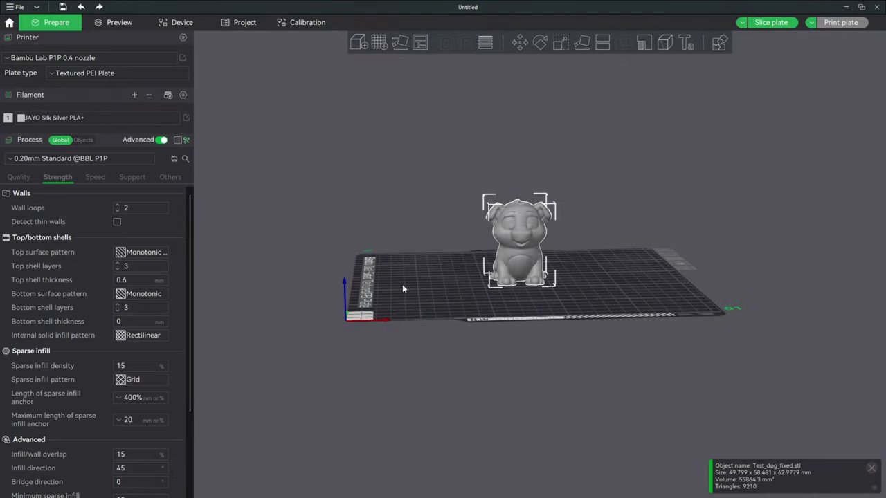
pyautogui.rightClick(620, 290)
pyautogui.moveTo(620, 290); pyautogui.dragTo(520, 281)
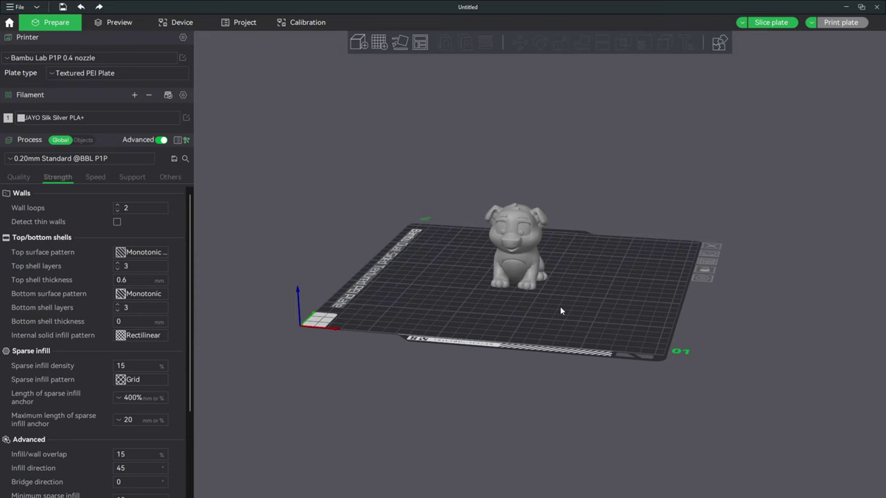
pyautogui.scroll(3, 562, 315)
pyautogui.moveTo(580, 329); pyautogui.dragTo(566, 356)
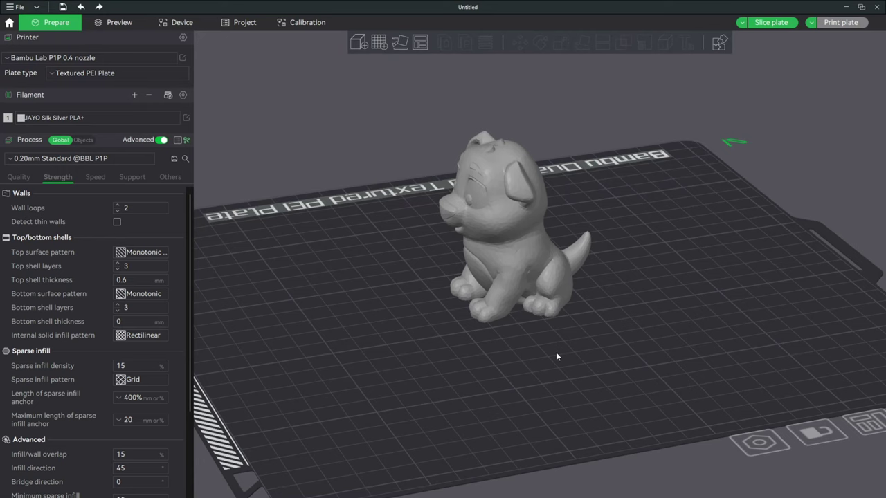
pyautogui.moveTo(557, 356); pyautogui.dragTo(616, 348)
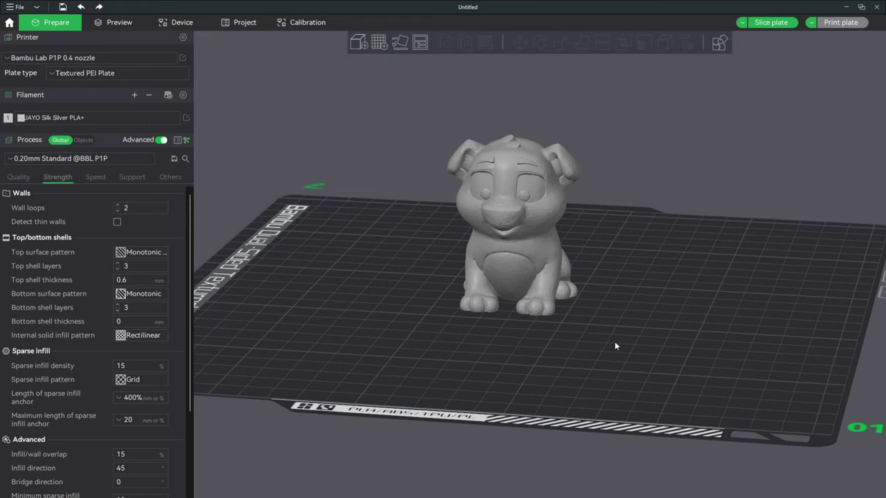
pyautogui.moveTo(665, 368); pyautogui.dragTo(482, 368)
pyautogui.press('0')
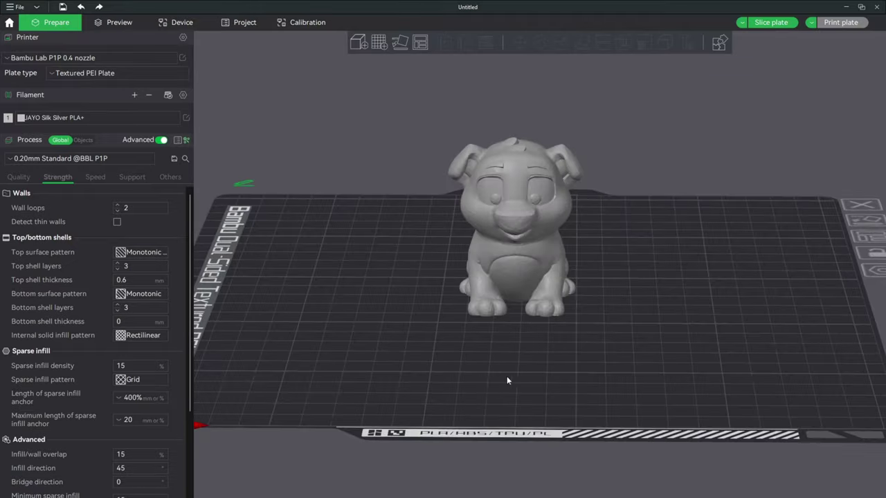
# Step: Open the Cut tool on the dog and lower the cut plane to 28.13 mm
pyautogui.click(537, 265)
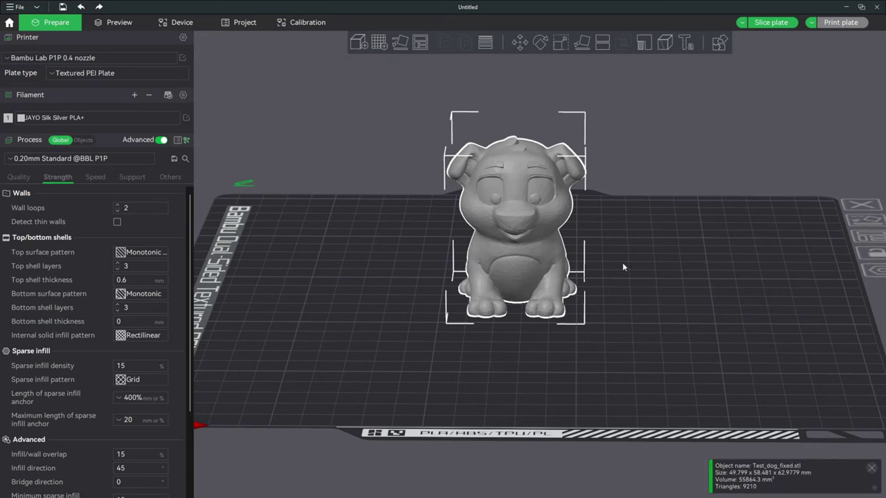
pyautogui.press('c')
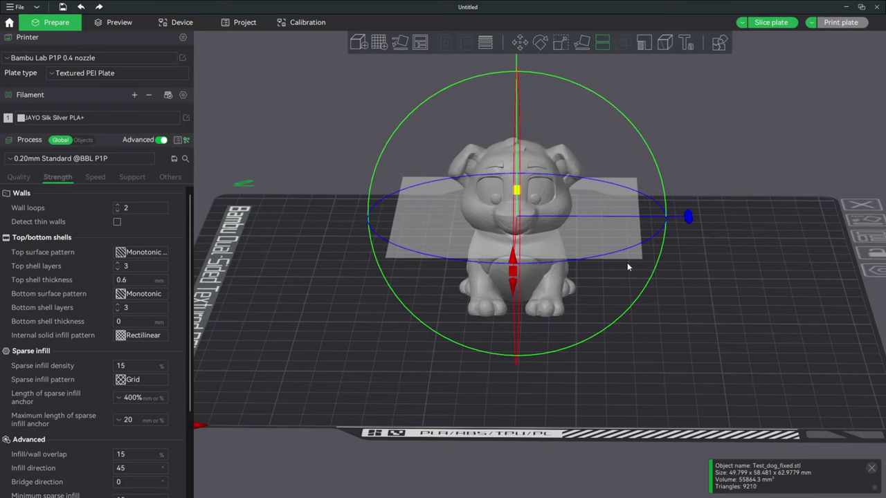
pyautogui.moveTo(764, 352); pyautogui.dragTo(731, 352)
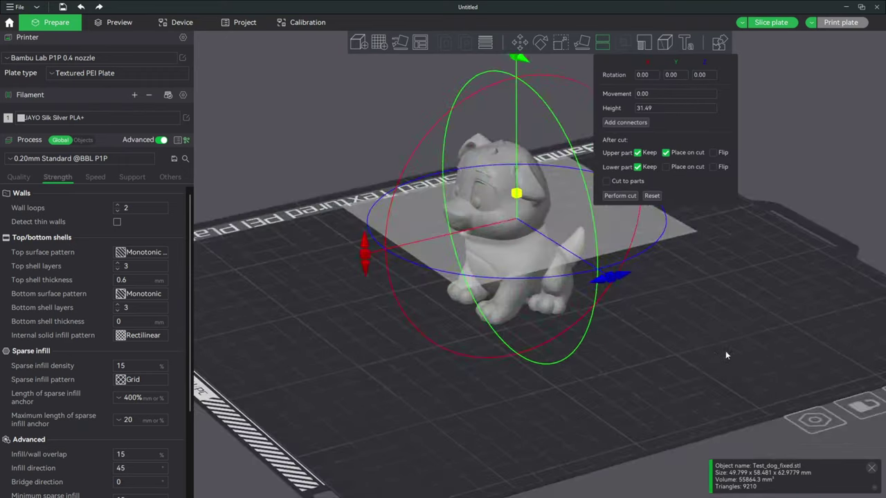
pyautogui.moveTo(678, 355); pyautogui.dragTo(709, 304)
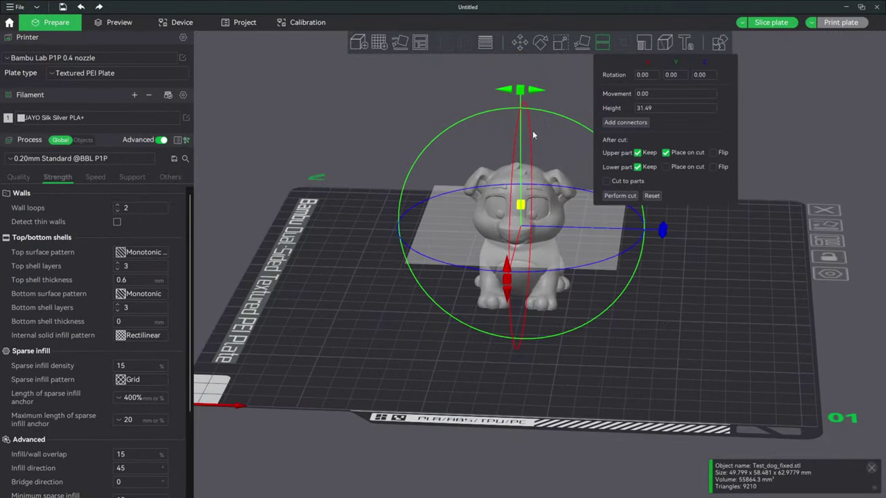
pyautogui.moveTo(636, 325)
pyautogui.mouseDown()
pyautogui.moveTo(701, 320)
pyautogui.moveTo(649, 310)
pyautogui.moveTo(682, 310)
pyautogui.moveTo(629, 317)
pyautogui.mouseUp()
pyautogui.moveTo(520, 203); pyautogui.dragTo(521, 218)
pyautogui.scroll(5, 628, 297)
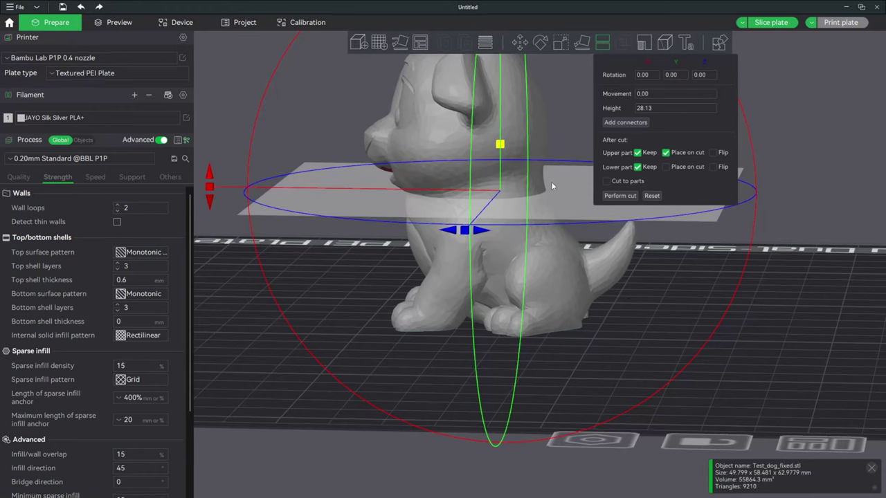
pyautogui.moveTo(587, 317); pyautogui.dragTo(419, 289)
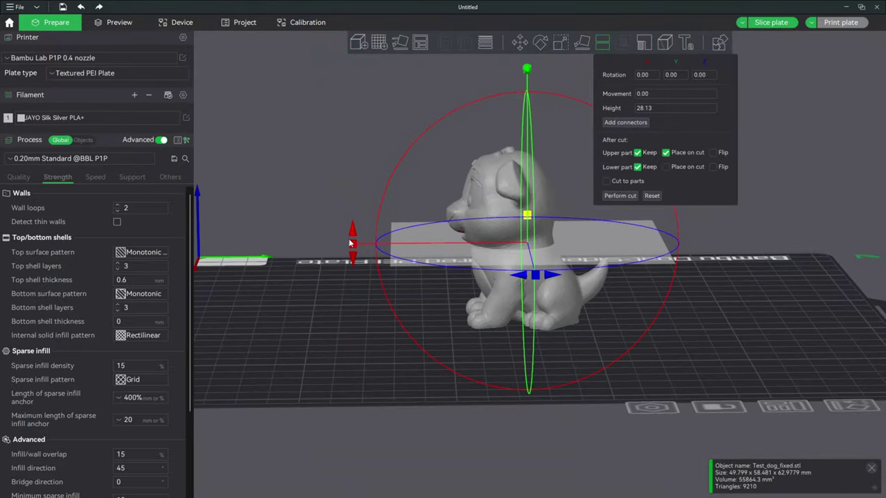
# Step: Tilt the cut plane through the dog's neck and raise it to 30.74 mm height
pyautogui.moveTo(351, 232)
pyautogui.moveTo(352, 233); pyautogui.dragTo(364, 275)
pyautogui.click(523, 218)
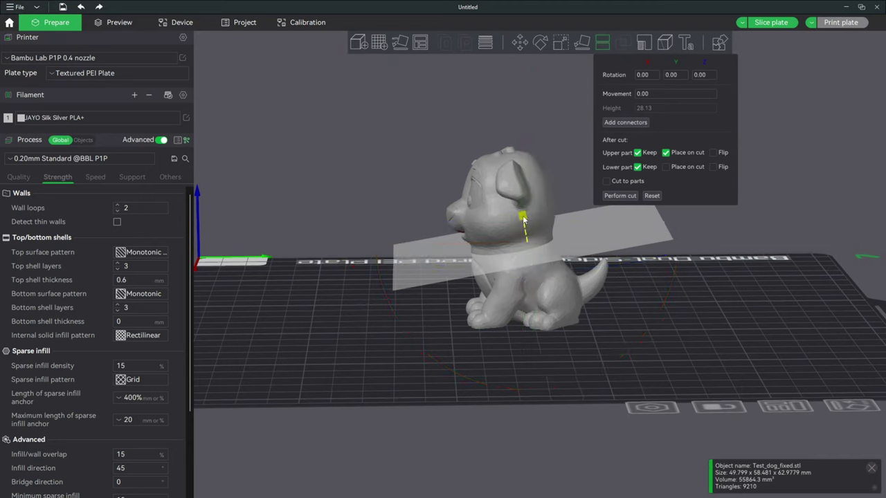
pyautogui.moveTo(523, 218); pyautogui.dragTo(525, 211)
pyautogui.moveTo(350, 228); pyautogui.dragTo(351, 242)
pyautogui.scroll(5, 536, 277)
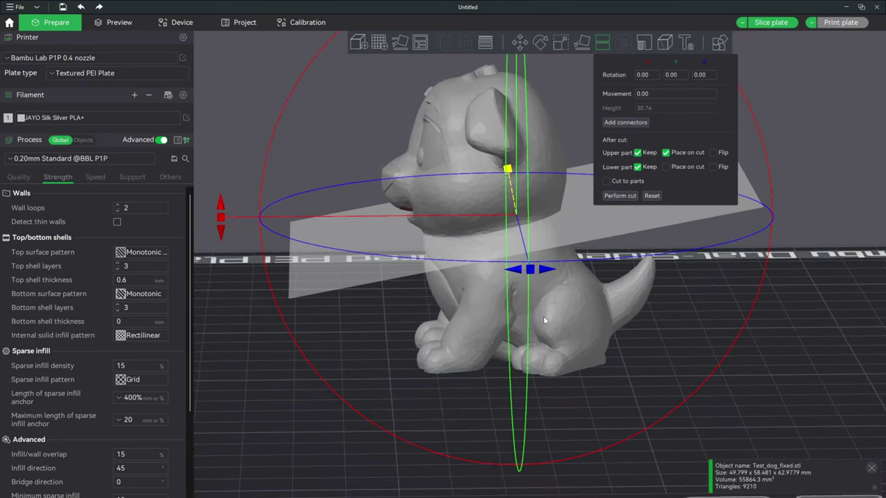
pyautogui.moveTo(747, 334); pyautogui.dragTo(678, 333)
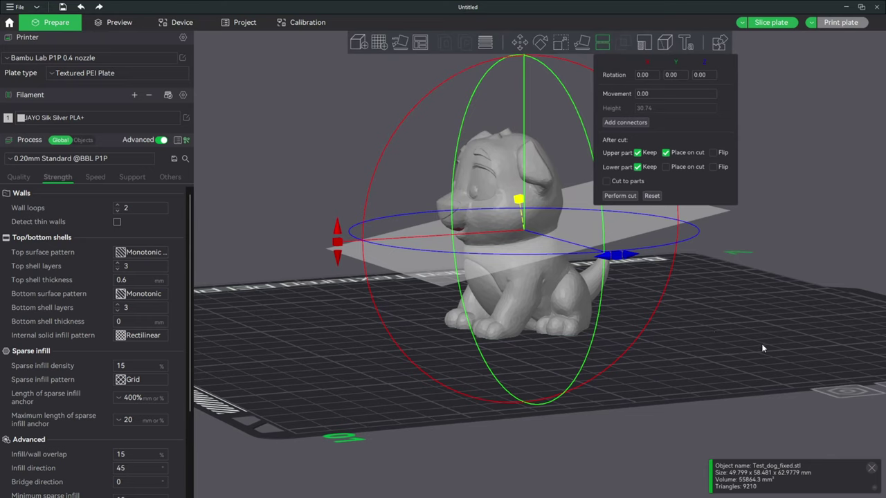
pyautogui.click(616, 122)
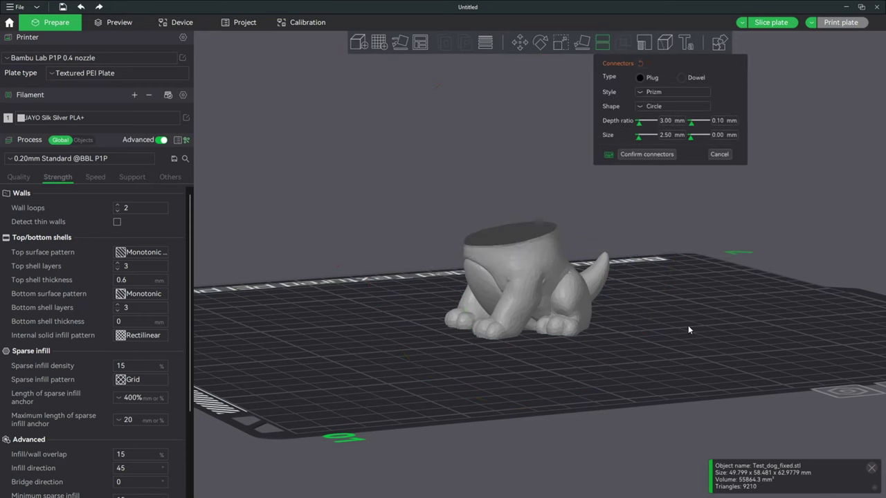
# Step: Choose Square as the connector shape and place a plug on the body's cut face
pyautogui.moveTo(680, 319); pyautogui.dragTo(652, 349)
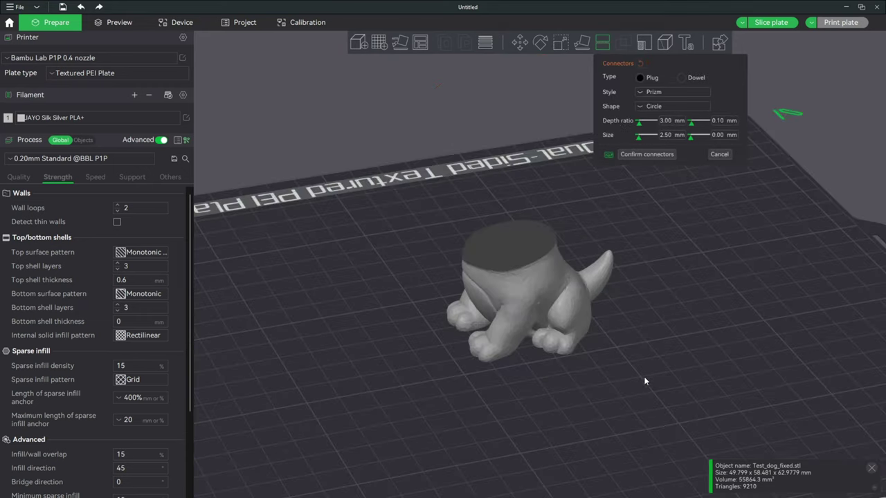
pyautogui.moveTo(647, 385); pyautogui.dragTo(658, 383)
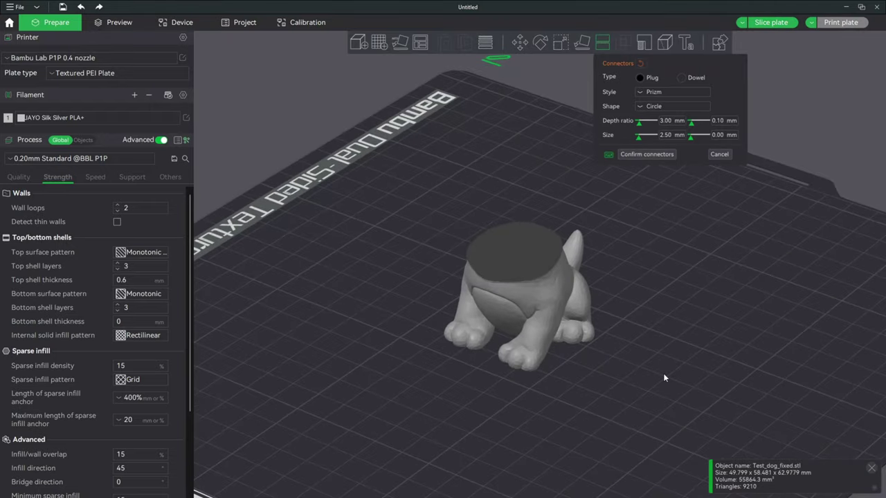
pyautogui.click(644, 106)
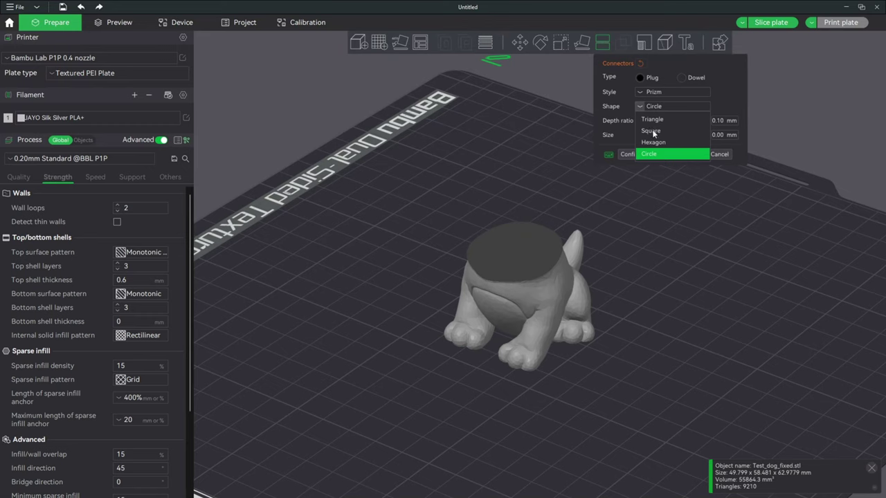
pyautogui.click(654, 132)
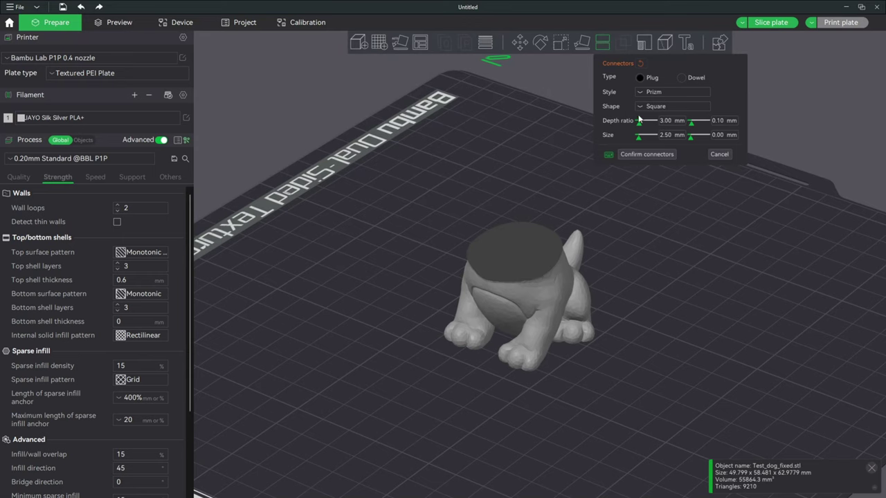
pyautogui.click(516, 255)
# Step: Enlarge the square plug to 11.24 mm, shift it slightly right, and confirm it
pyautogui.scroll(5, 791, 294)
pyautogui.scroll(-2, 756, 298)
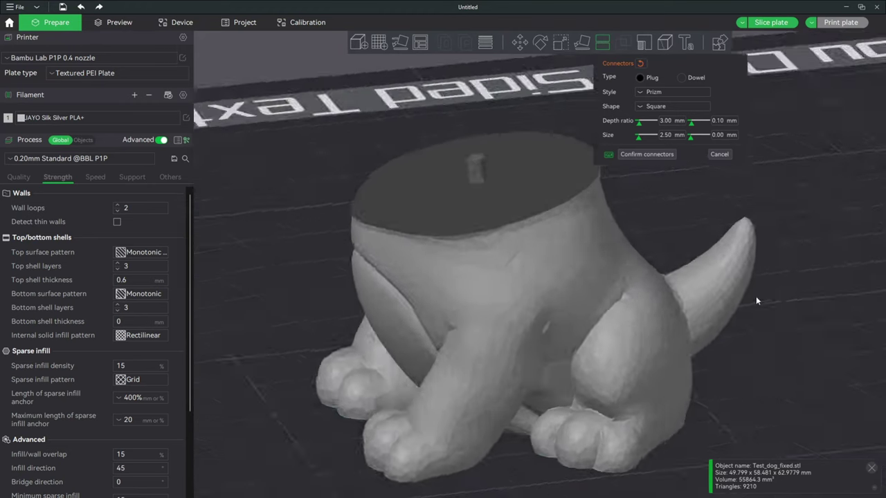
pyautogui.moveTo(756, 296); pyautogui.dragTo(805, 292)
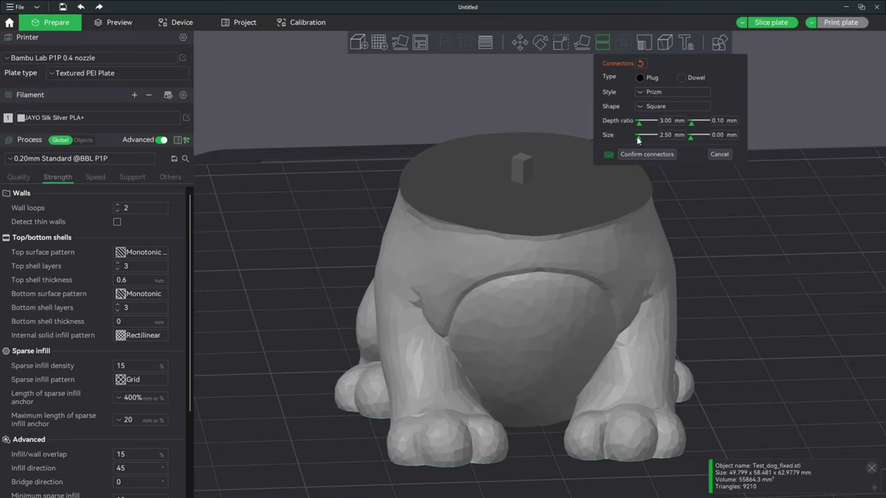
pyautogui.moveTo(640, 137); pyautogui.dragTo(647, 137)
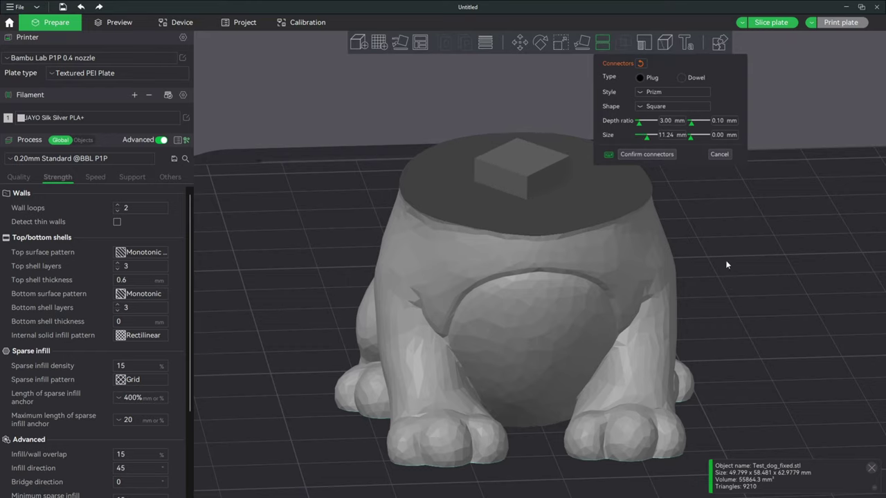
pyautogui.moveTo(746, 288); pyautogui.dragTo(510, 206)
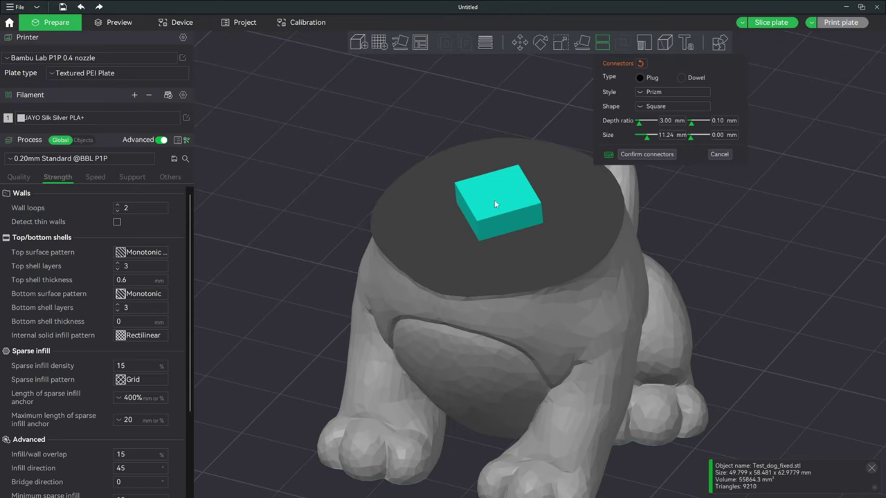
pyautogui.moveTo(493, 200); pyautogui.dragTo(504, 214)
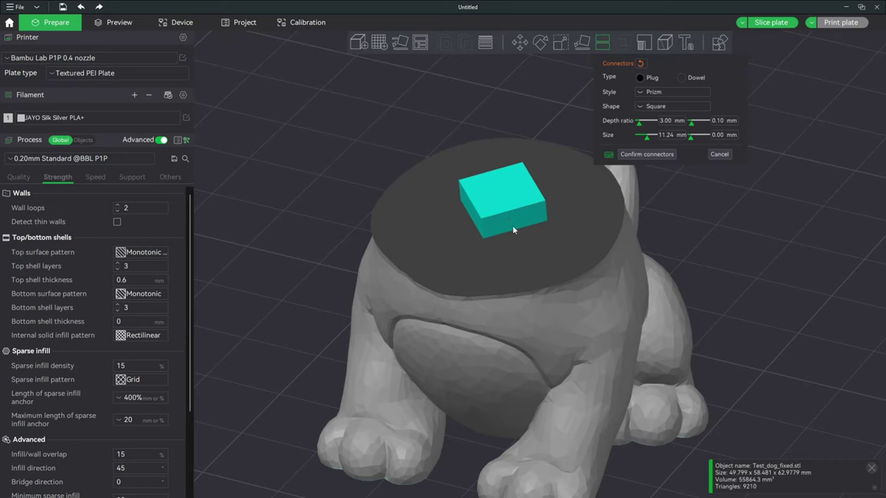
pyautogui.click(644, 154)
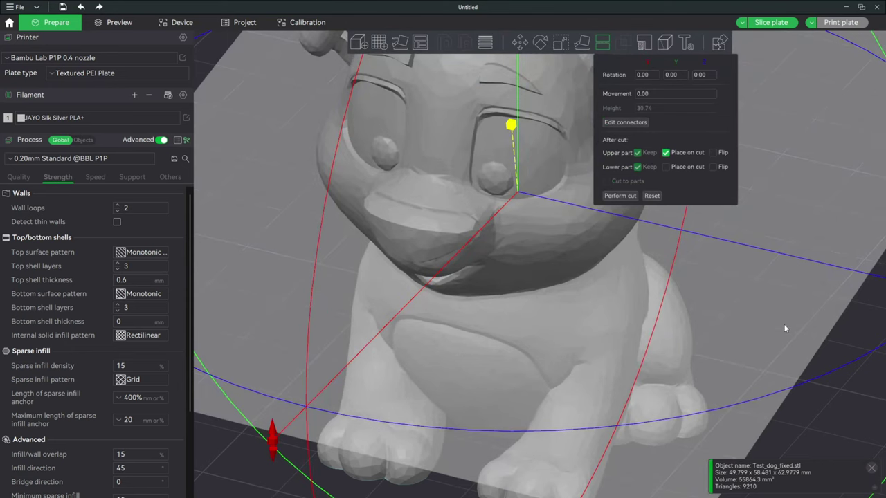
pyautogui.scroll(-5, 775, 330)
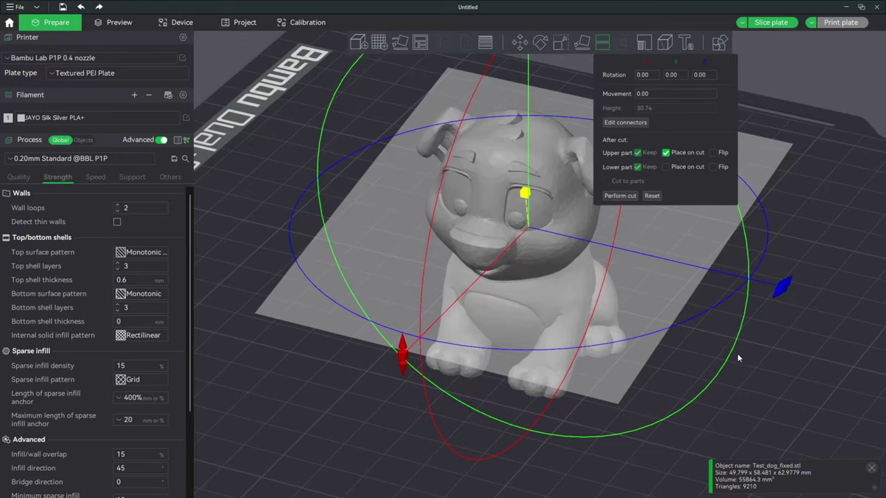
pyautogui.moveTo(738, 359); pyautogui.dragTo(759, 346)
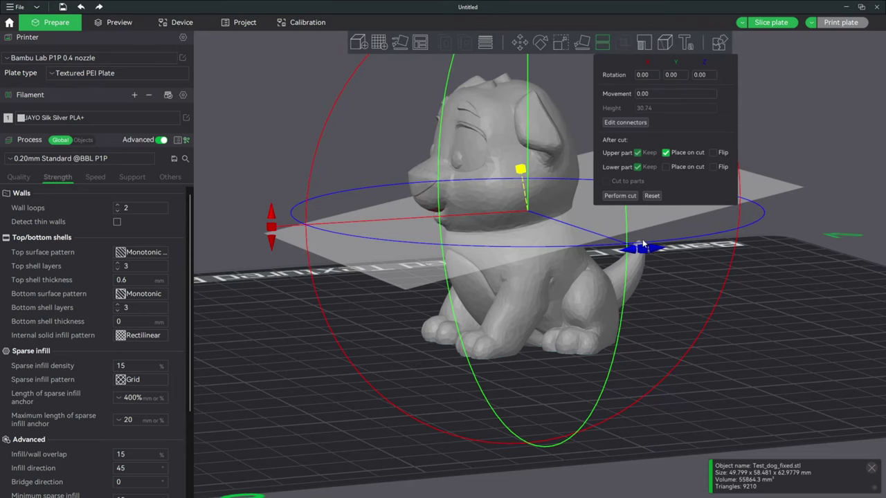
# Step: Perform the cut into head and pegged body, then add an empty second plate
pyautogui.click(621, 196)
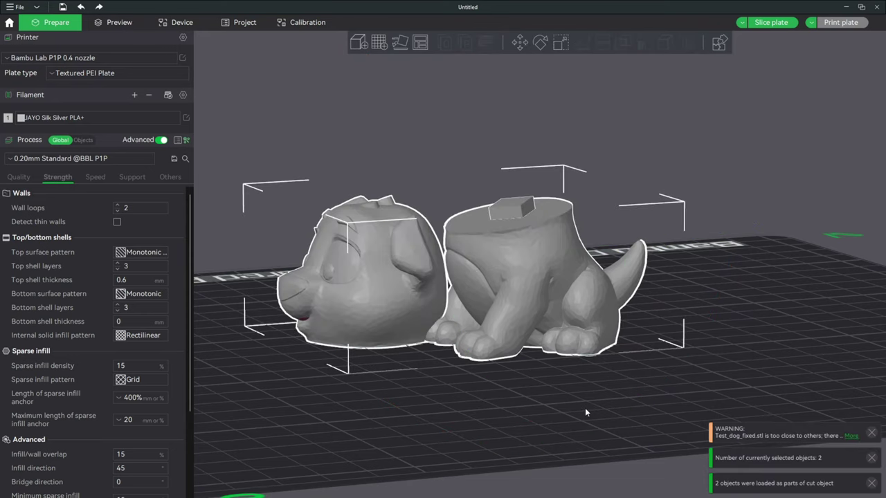
pyautogui.moveTo(587, 407); pyautogui.dragTo(605, 430)
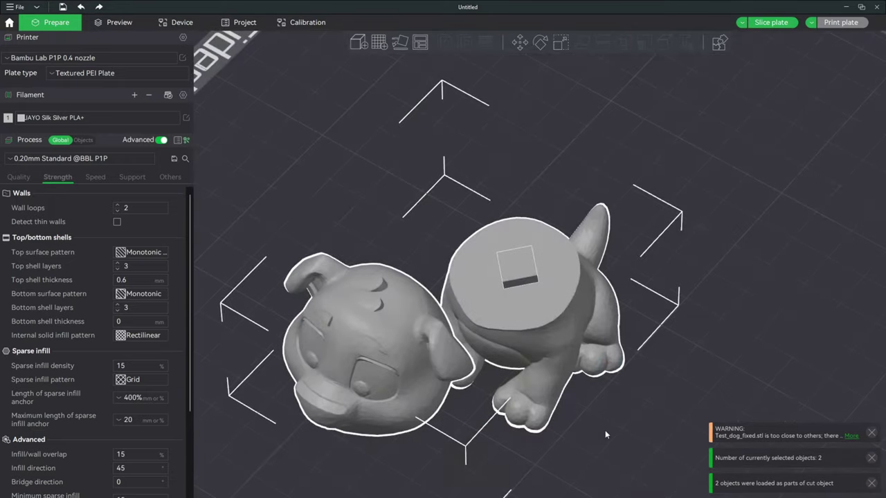
pyautogui.scroll(-5, 605, 430)
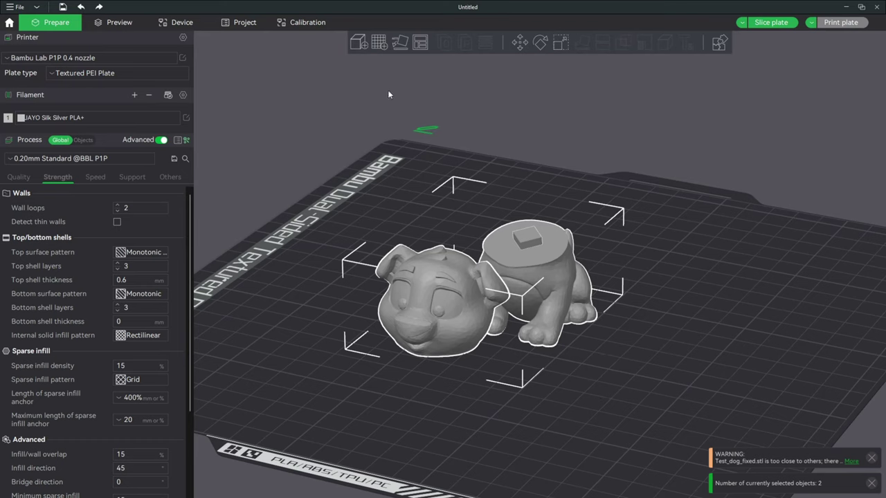
pyautogui.click(381, 46)
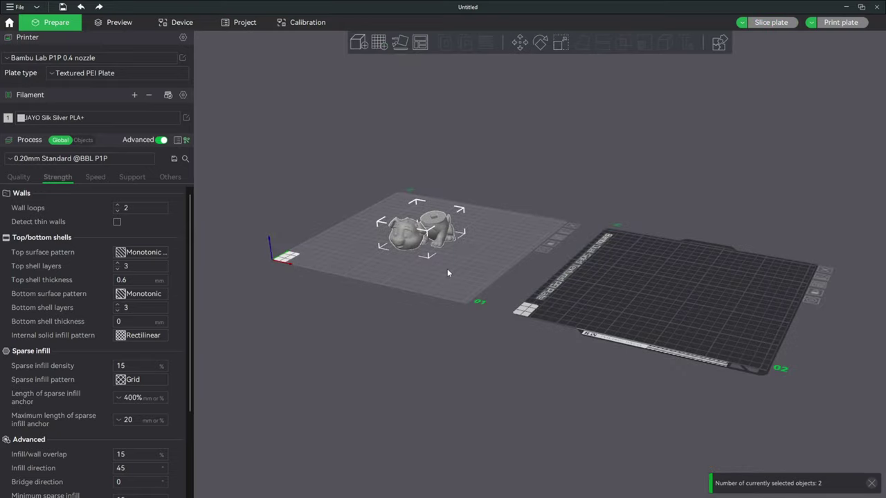
# Step: Move the dog's head onto plate 2 and arrange it there, leaving the body on plate 1
pyautogui.click(447, 271)
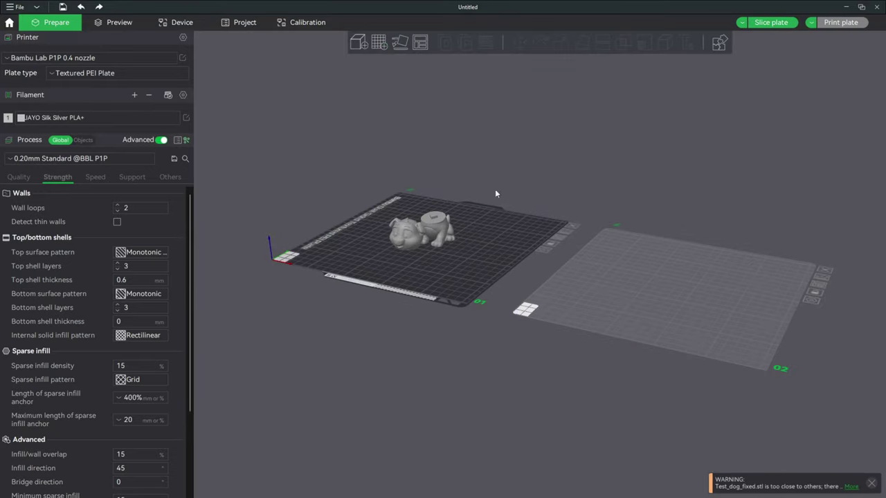
pyautogui.moveTo(405, 234); pyautogui.dragTo(681, 281)
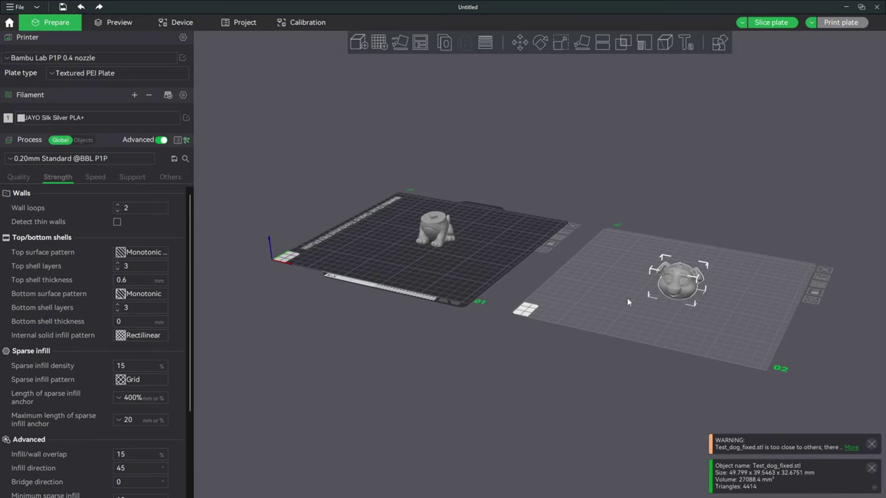
pyautogui.moveTo(436, 280); pyautogui.dragTo(580, 278)
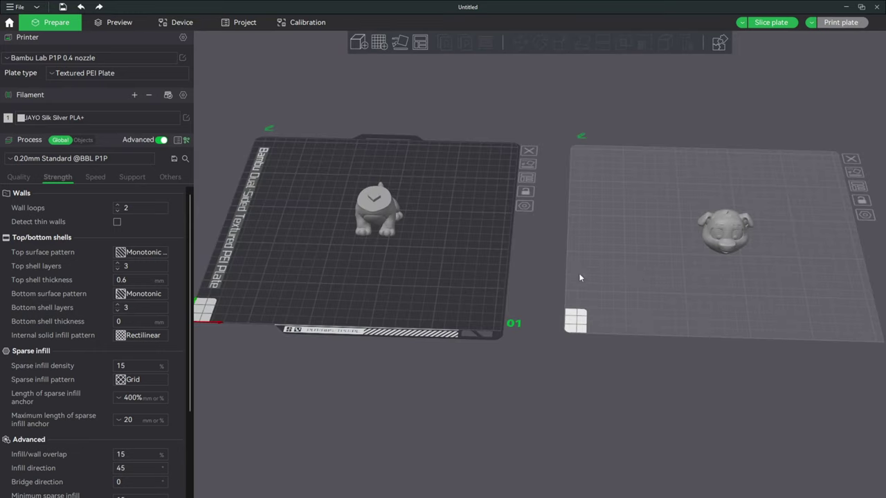
pyautogui.click(640, 273)
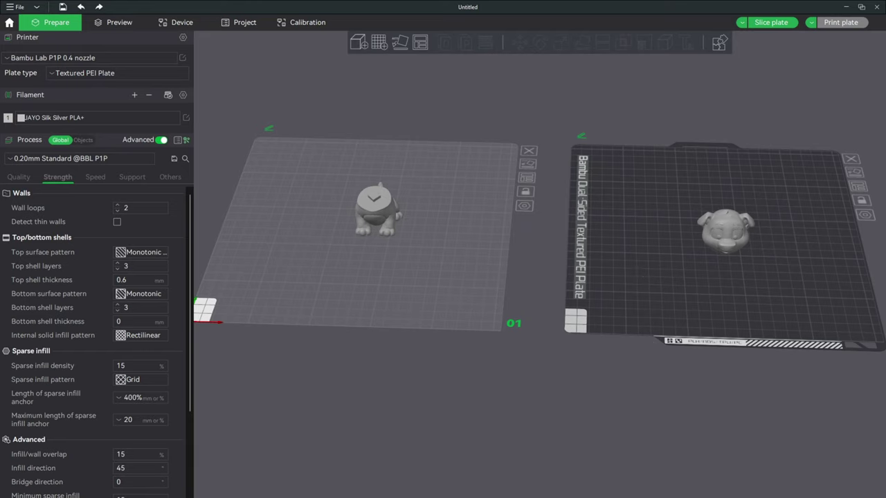
pyautogui.click(724, 232)
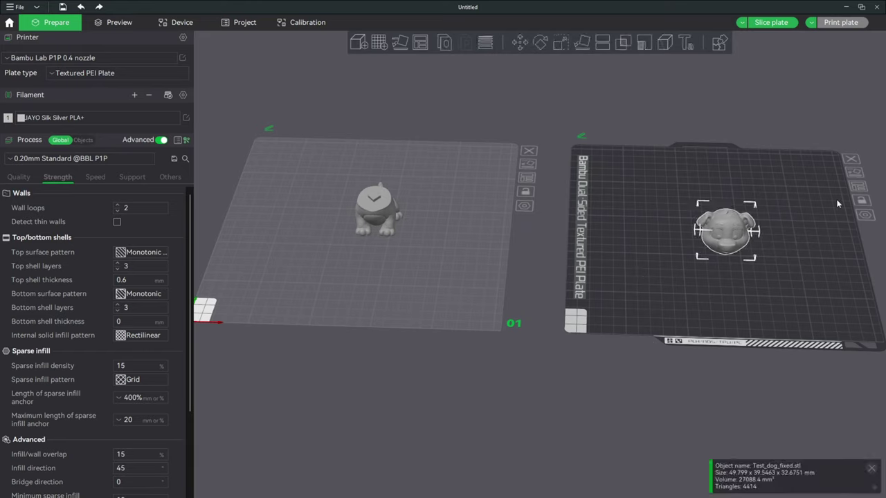
pyautogui.click(855, 190)
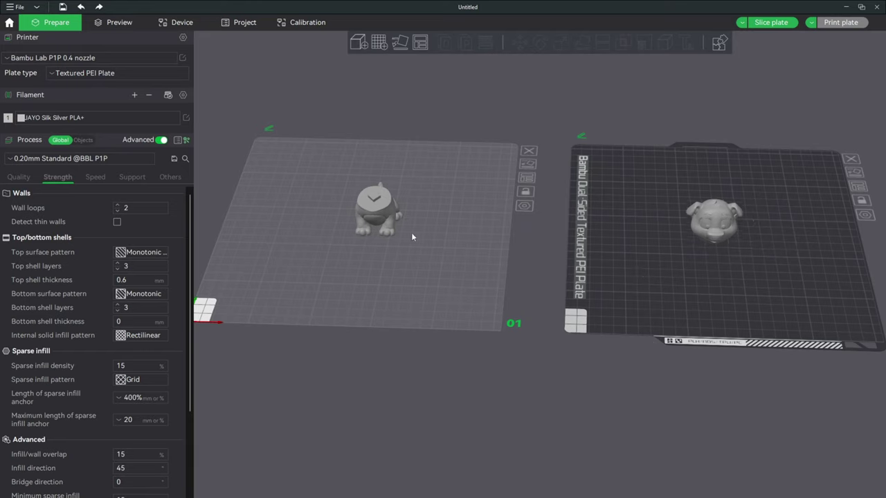
pyautogui.click(378, 211)
pyautogui.click(660, 277)
pyautogui.click(624, 293)
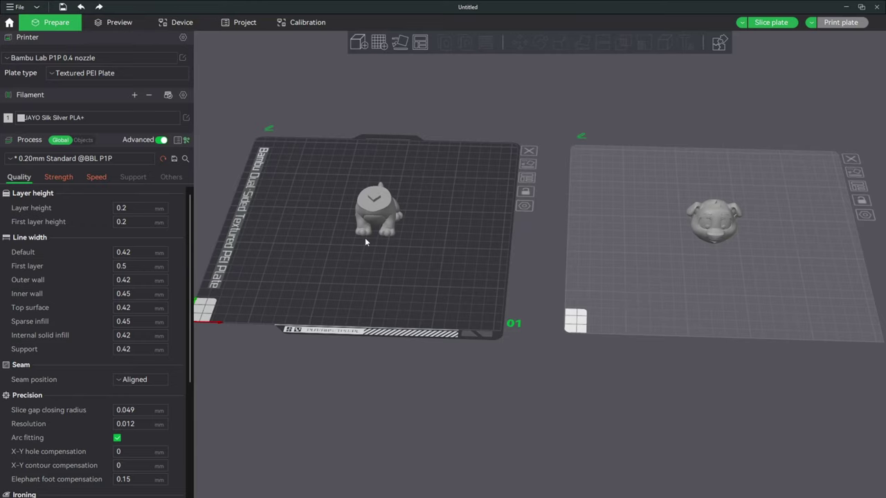
pyautogui.click(311, 275)
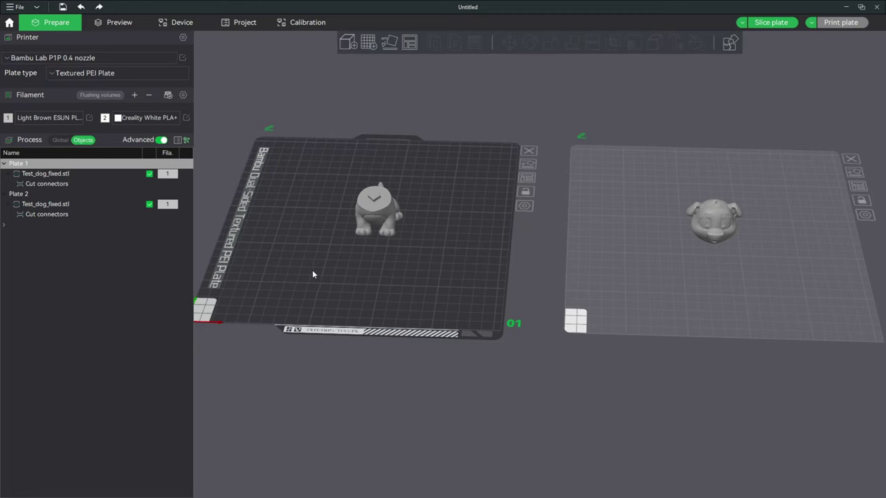
# Step: Assign the body on plate 1 to the Light Brown filament 1
pyautogui.rightClick(171, 177)
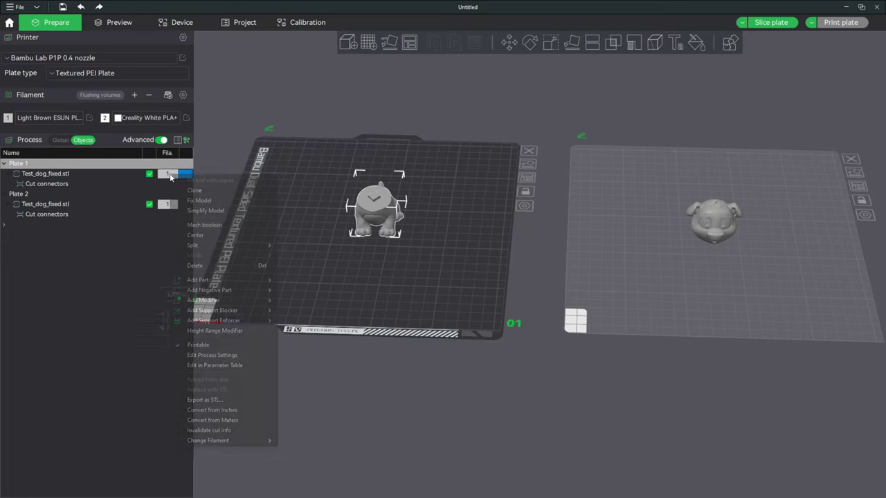
pyautogui.click(175, 226)
pyautogui.click(375, 217)
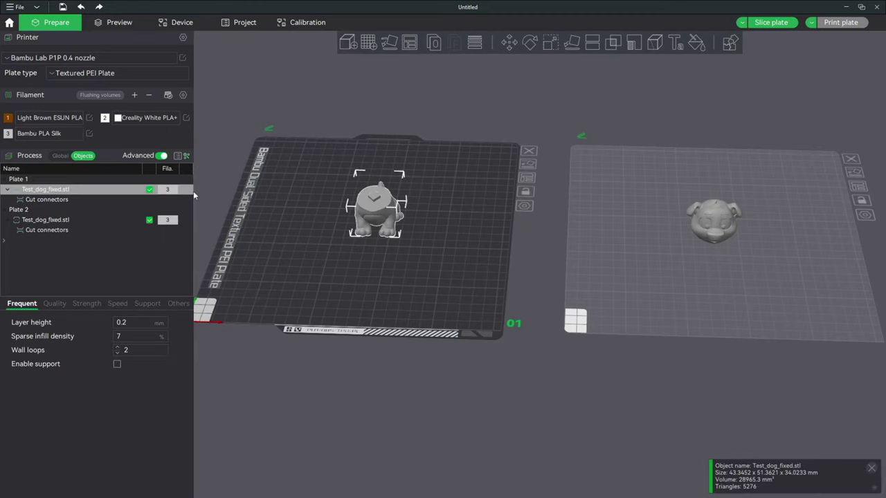
pyautogui.rightClick(173, 195)
pyautogui.moveTo(266, 459)
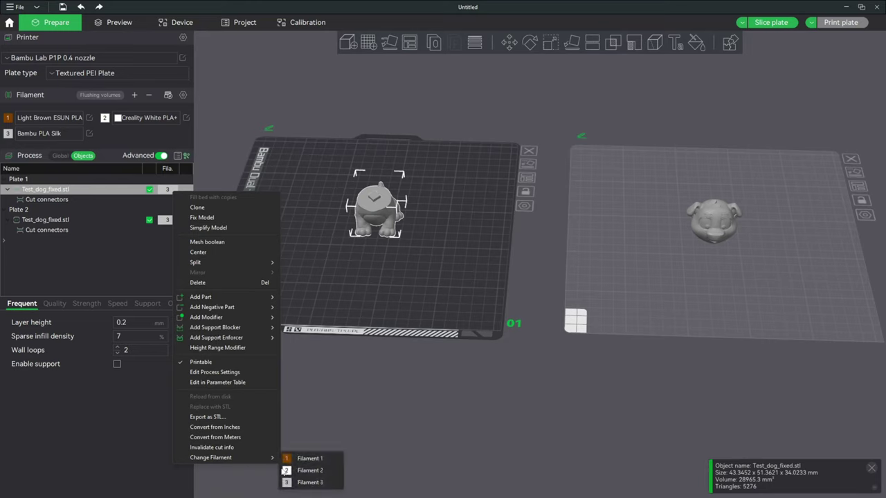
pyautogui.click(308, 459)
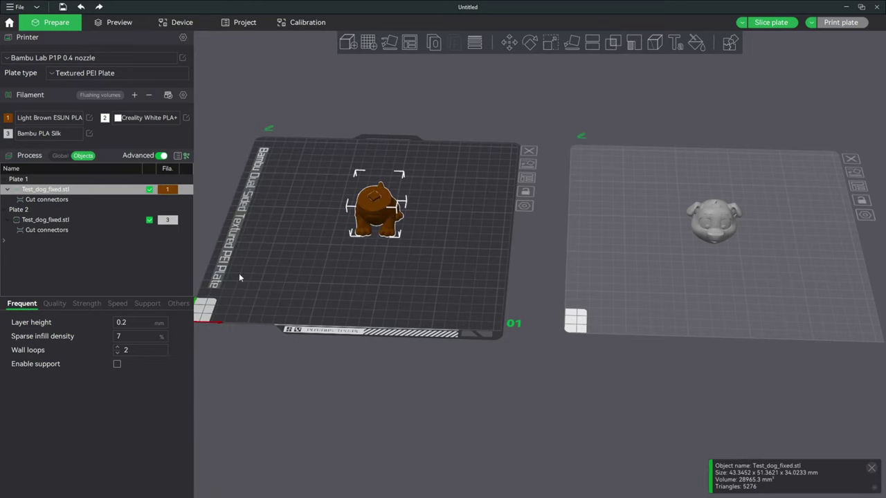
# Step: Assign the head on plate 2 to the Creality White filament 2
pyautogui.click(702, 223)
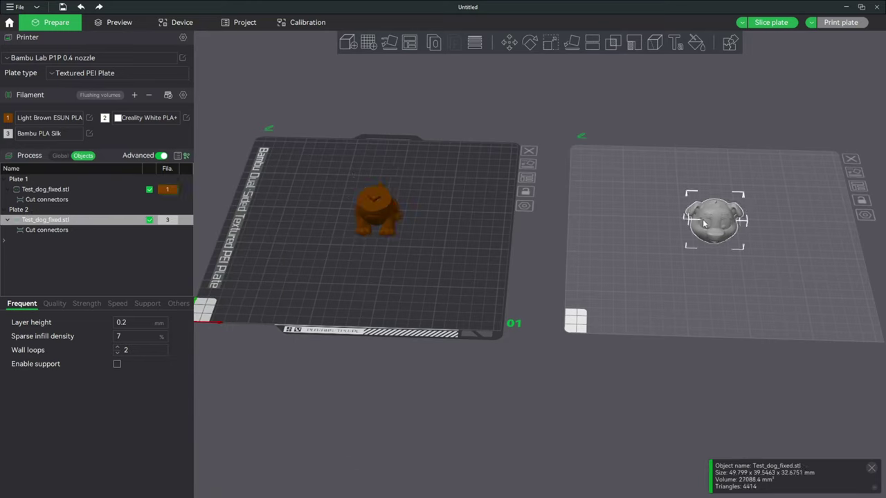
pyautogui.rightClick(169, 221)
pyautogui.moveTo(228, 485)
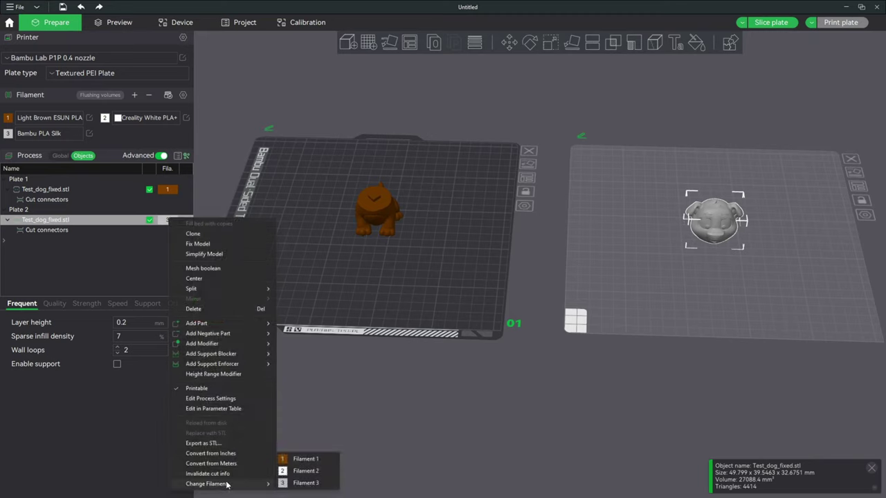
pyautogui.click(311, 475)
pyautogui.click(446, 312)
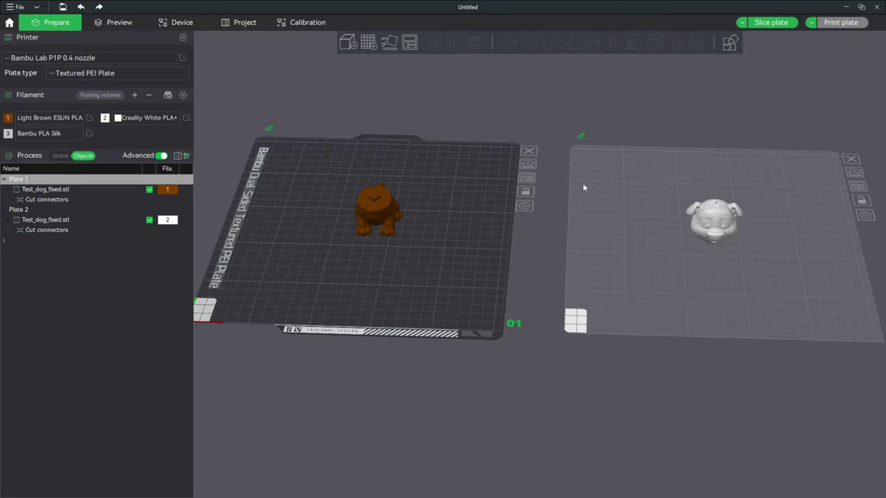
# Step: Slice the plates and send the body's job to the printer using AMS slot A4
pyautogui.click(774, 22)
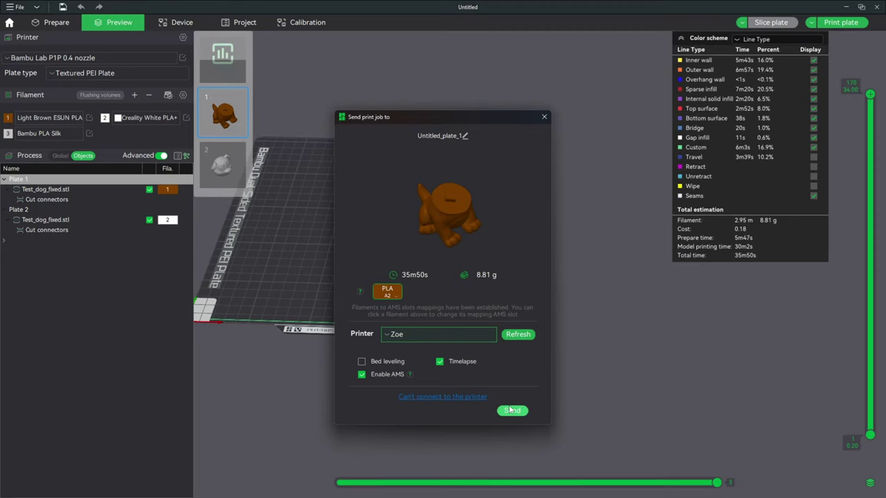
pyautogui.click(389, 294)
pyautogui.click(468, 335)
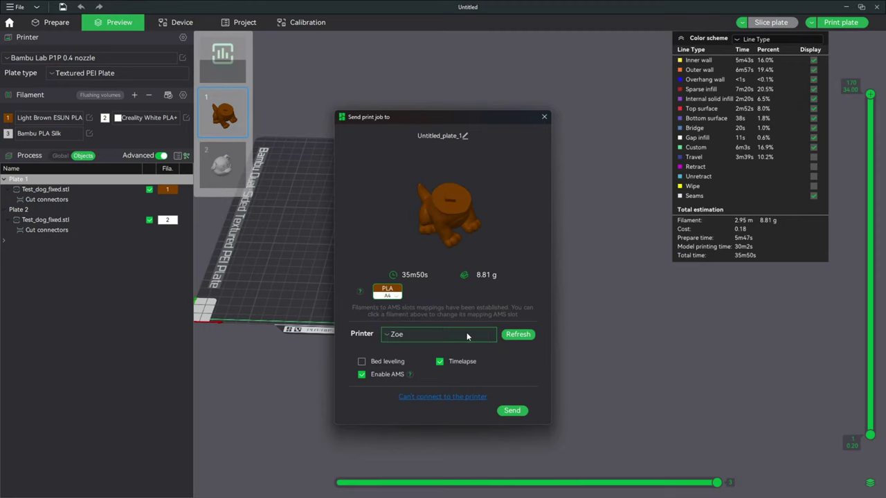
pyautogui.click(511, 410)
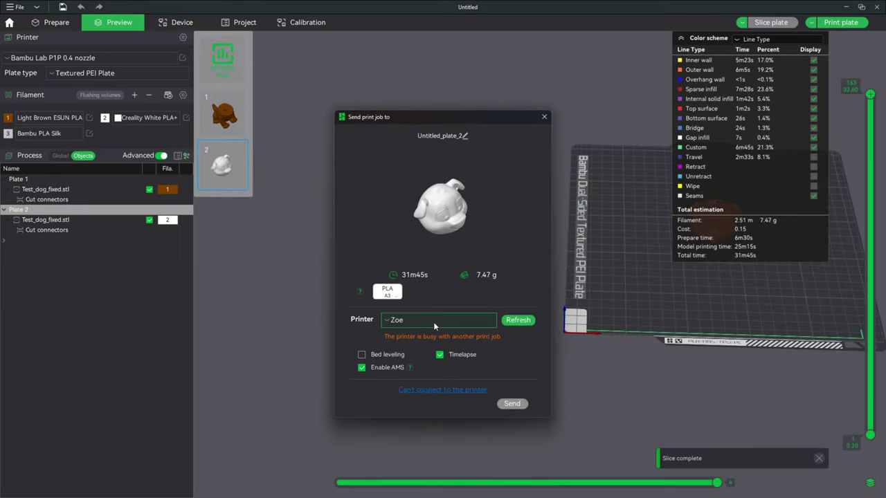
# Step: Send the head's plate 2 job to the other, idle printer
pyautogui.click(433, 322)
pyautogui.click(416, 338)
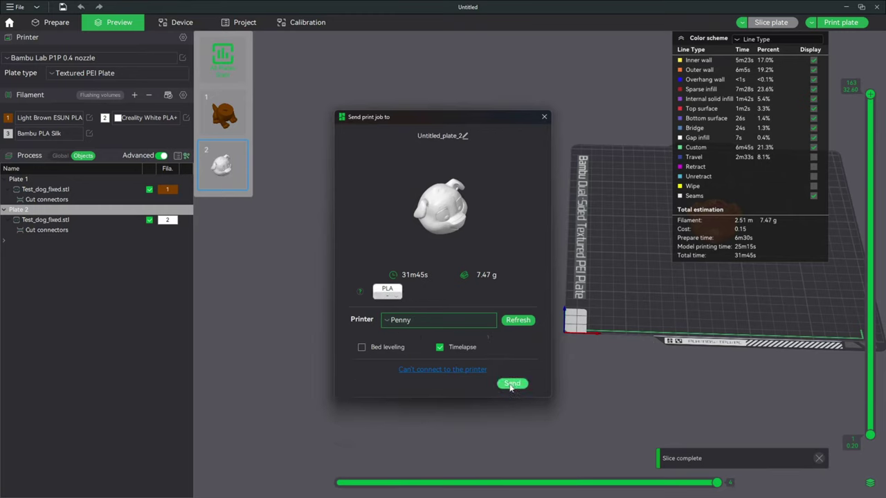
pyautogui.click(512, 385)
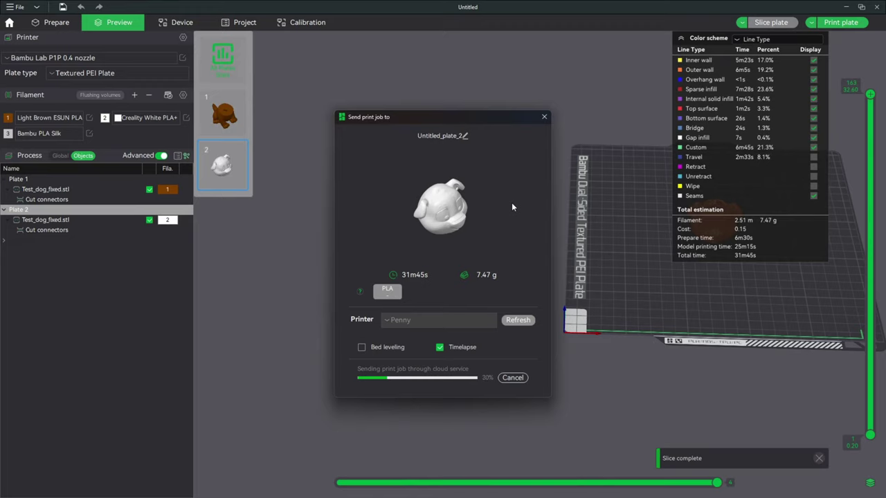